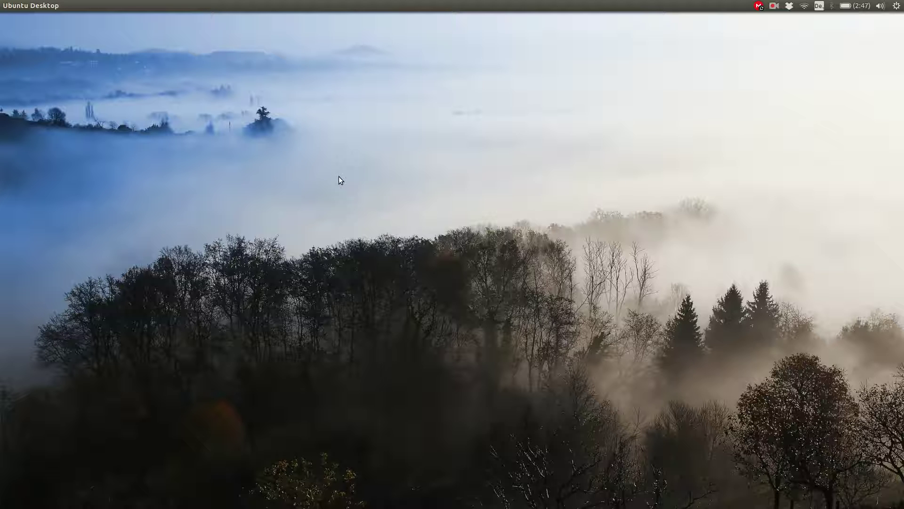
Step: Load electrum.org and go to its Download page listing Electrum-2.6.4
{"action": "type", "text": "electrum"}
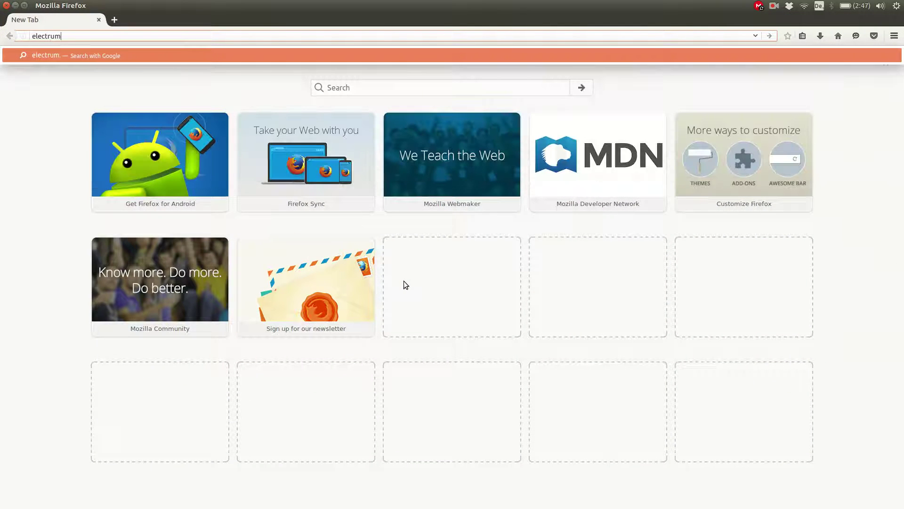
{"action": "type", "text": ".org"}
{"action": "key", "text": "Return"}
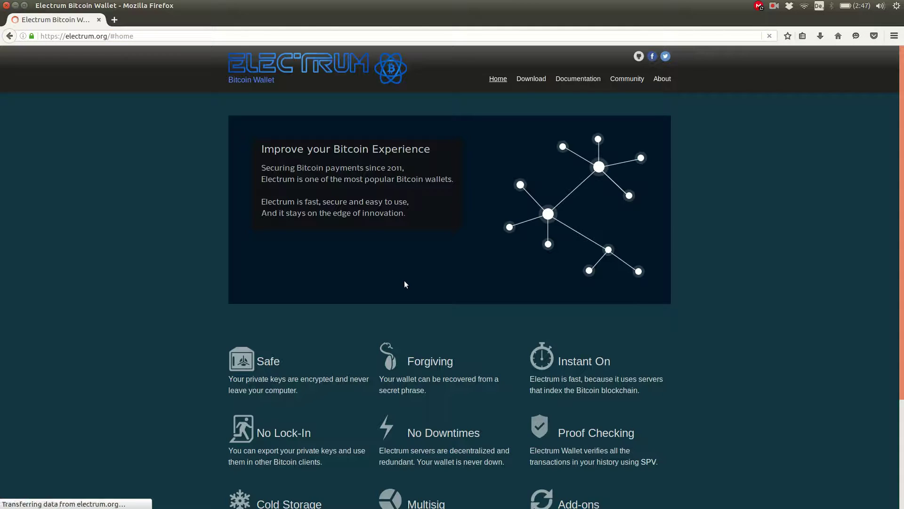
{"action": "left_click", "coordinate": [528, 80]}
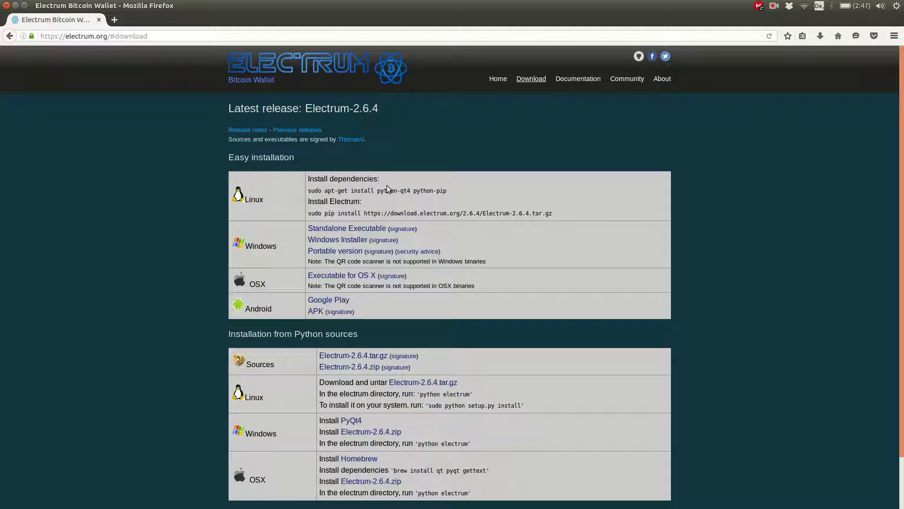
Step: Copy the python-qt4/python-pip apt-get command into a gedit scratch document and run it with sudo in a terminal
{"action": "triple_click", "coordinate": [437, 189]}
{"action": "right_click", "coordinate": [430, 184]}
{"action": "left_click", "coordinate": [448, 193]}
{"action": "key", "text": "super"}
{"action": "type", "text": "ged"}
{"action": "key", "text": "Return"}
{"action": "key", "text": "ctrl+v"}
{"action": "key", "text": "ctrl+alt+t"}
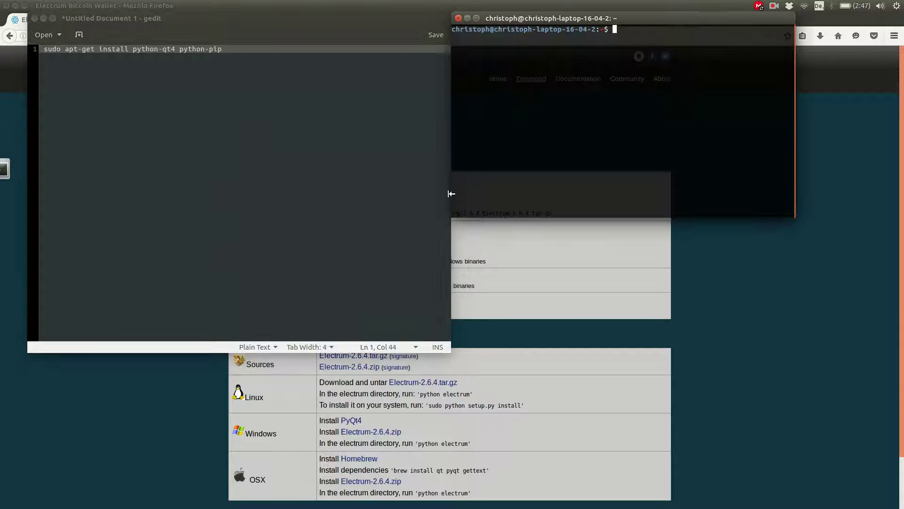
{"action": "key", "text": "ctrl+shift+v"}
{"action": "key", "text": "Return"}
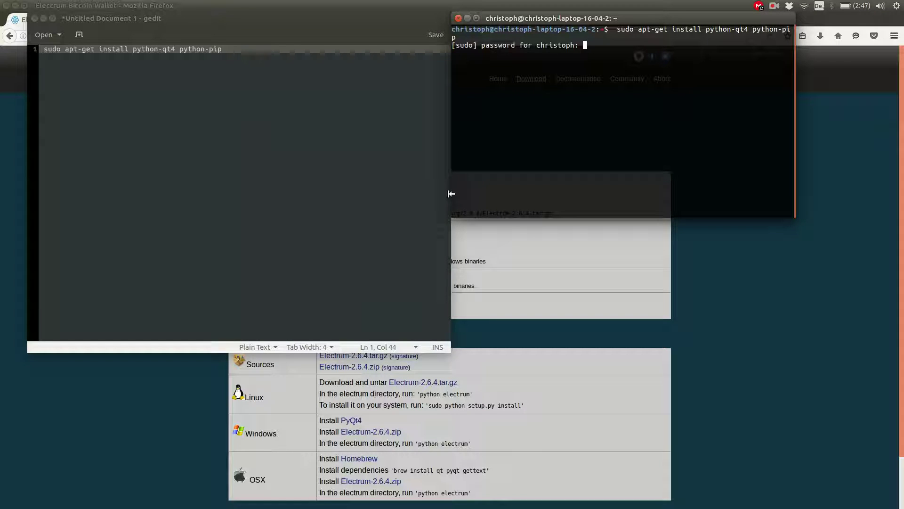
{"action": "key", "text": "Return"}
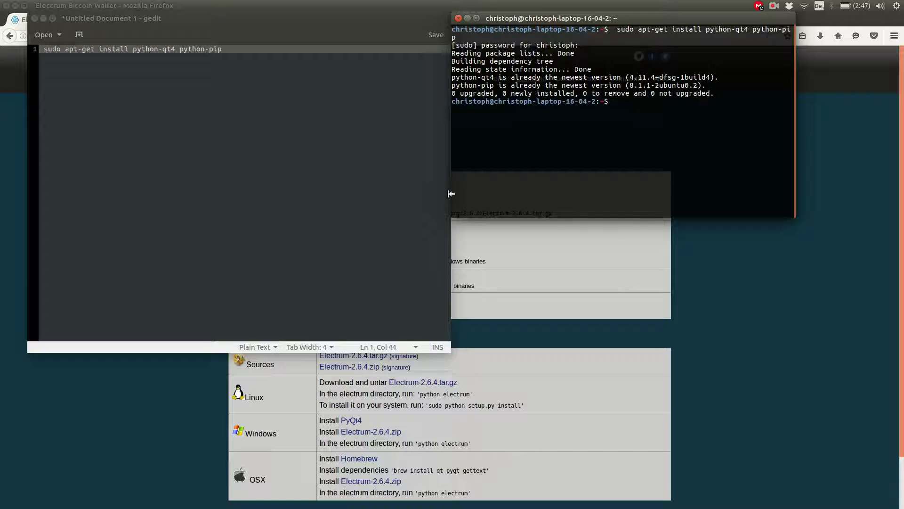
Step: Copy and run the Electrum 2.6.4 pip install command, then discard the scratch document
{"action": "left_click", "coordinate": [529, 259]}
{"action": "double_click", "coordinate": [438, 213]}
{"action": "triple_click", "coordinate": [438, 212]}
{"action": "left_click", "coordinate": [13, 146]}
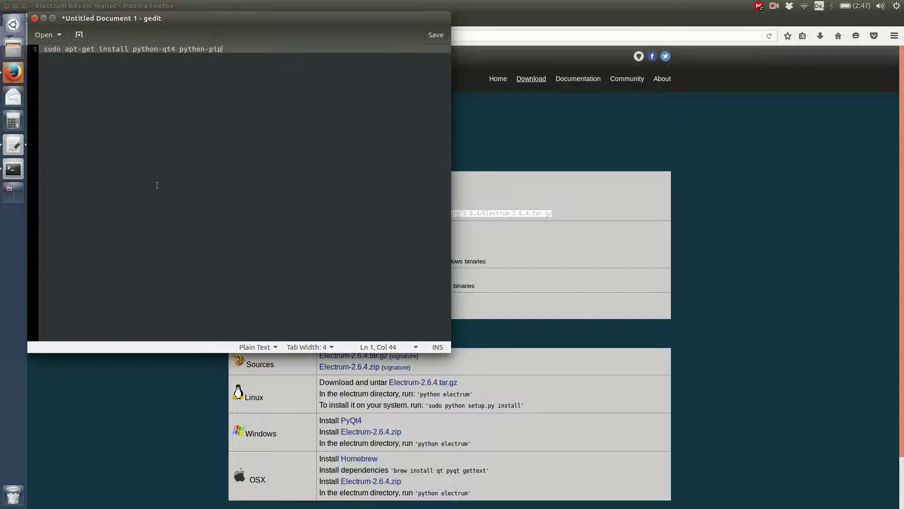
{"action": "key", "text": "ctrl+a"}
{"action": "key", "text": "ctrl+v"}
{"action": "left_click", "coordinate": [13, 169]}
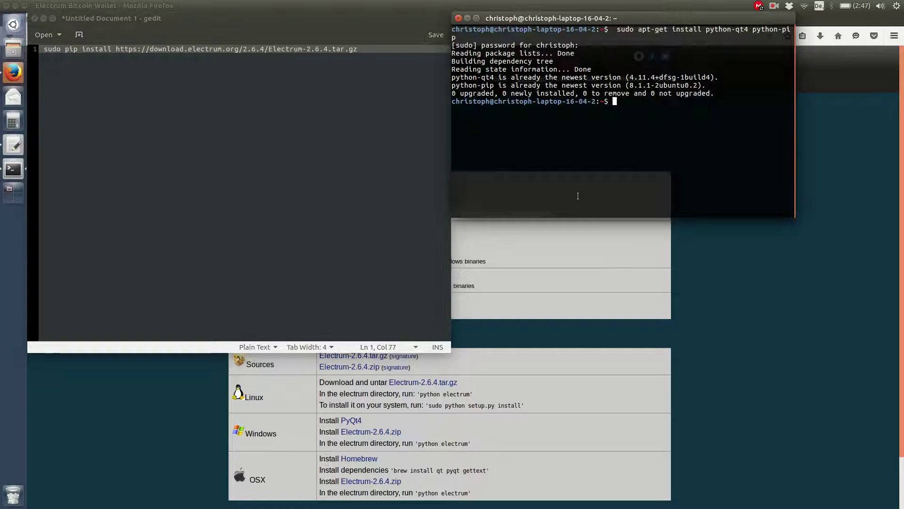
{"action": "key", "text": "ctrl+shift+v"}
{"action": "key", "text": "Return"}
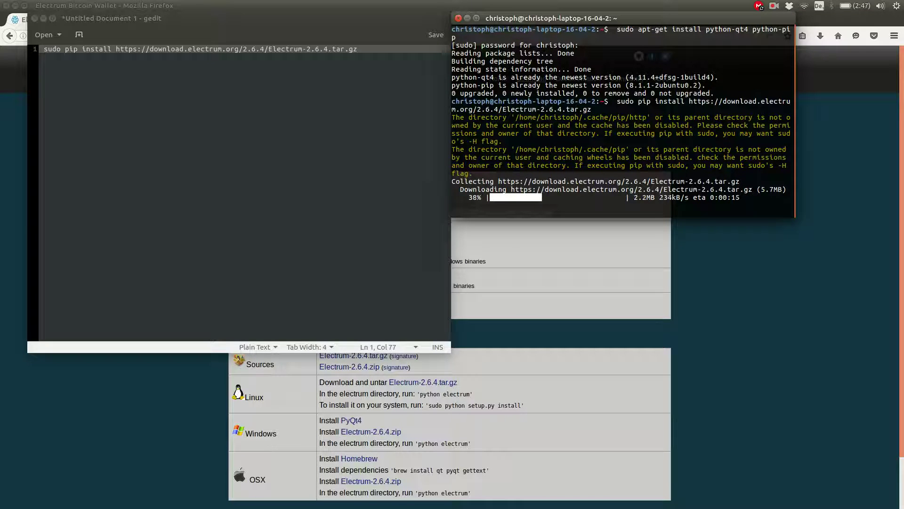
{"action": "left_click", "coordinate": [34, 18]}
{"action": "left_click", "coordinate": [176, 216]}
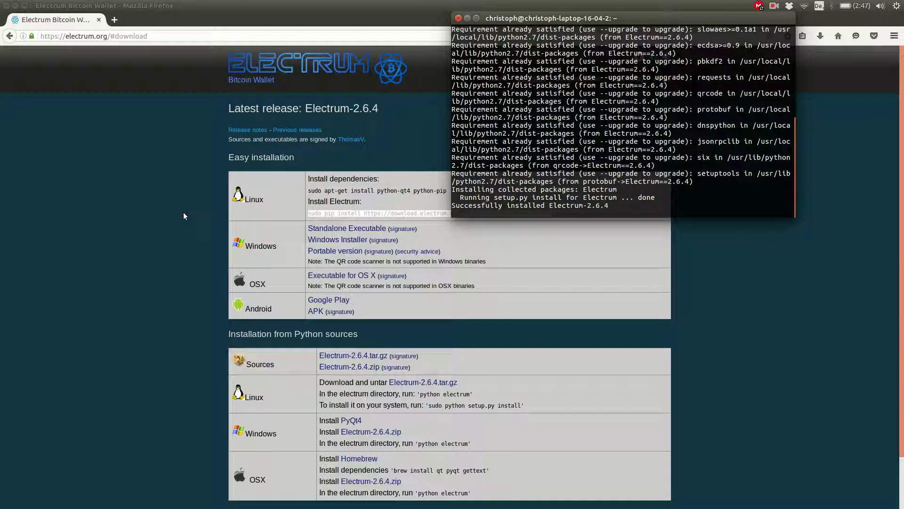
Step: Launch Electrum, choose a new standard wallet, and continue past the generated 13-word seed
{"action": "key", "text": "super"}
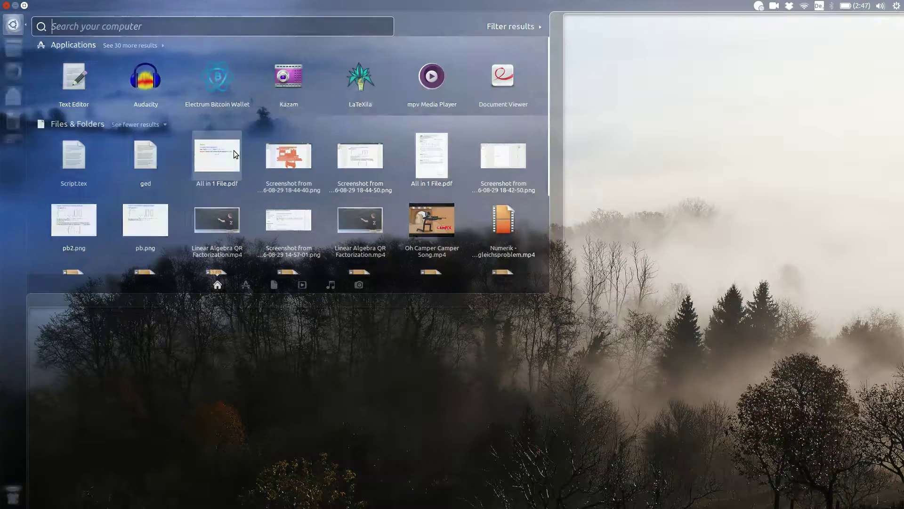
{"action": "type", "text": "el"}
{"action": "key", "text": "Return"}
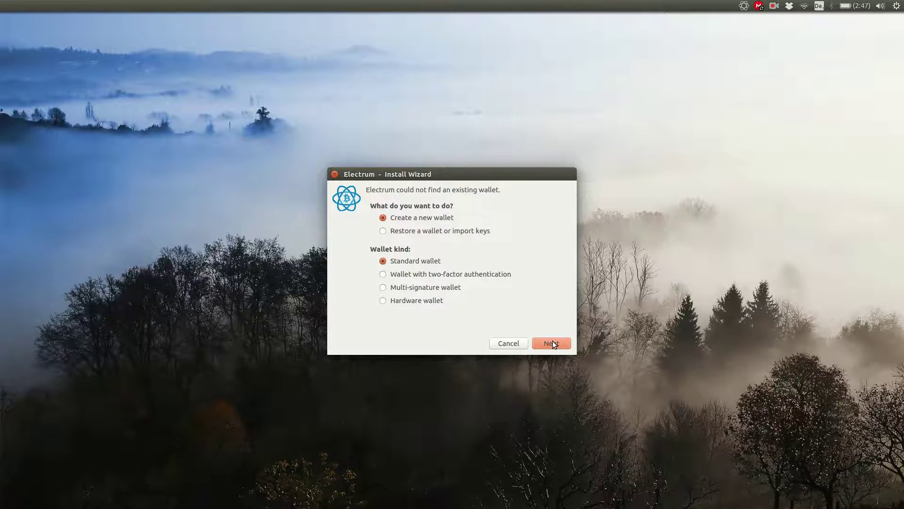
{"action": "left_click", "coordinate": [551, 342]}
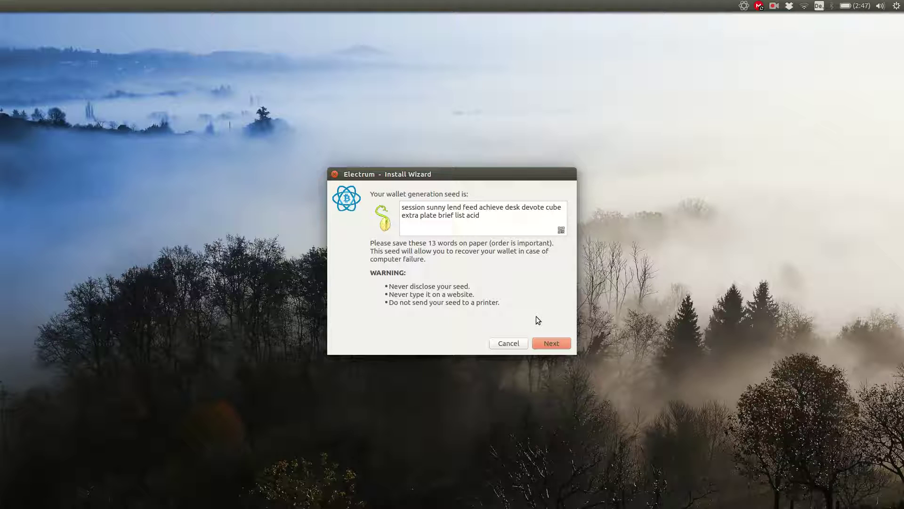
{"action": "left_click", "coordinate": [515, 343]}
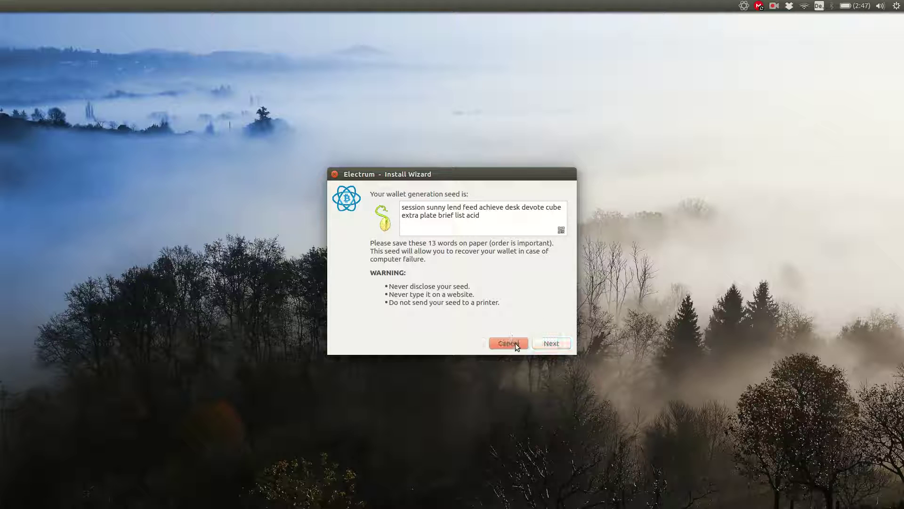
{"action": "left_click", "coordinate": [551, 343]}
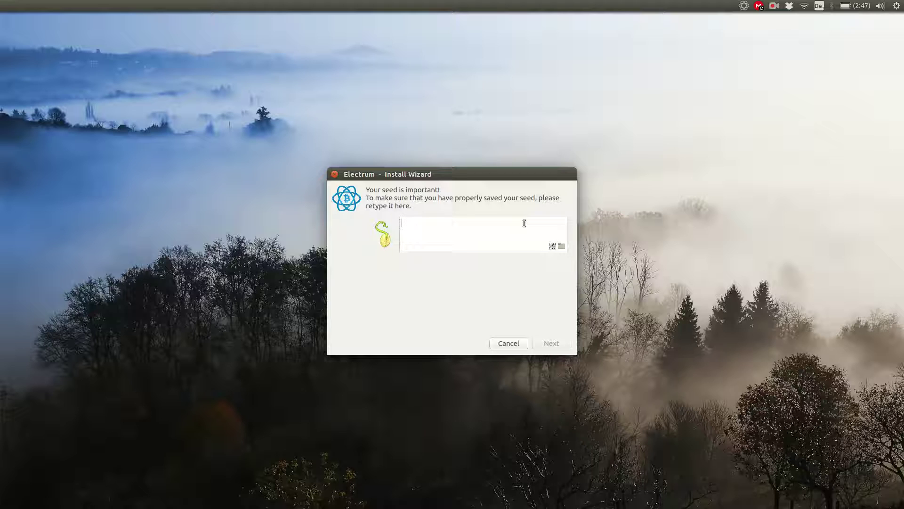
Step: Retype the 13-word seed into the confirmation box, fixing two typos along the way
{"action": "type", "text": "session sunny lend feed achieve desk a"}
{"action": "key", "text": "BackSpace"}
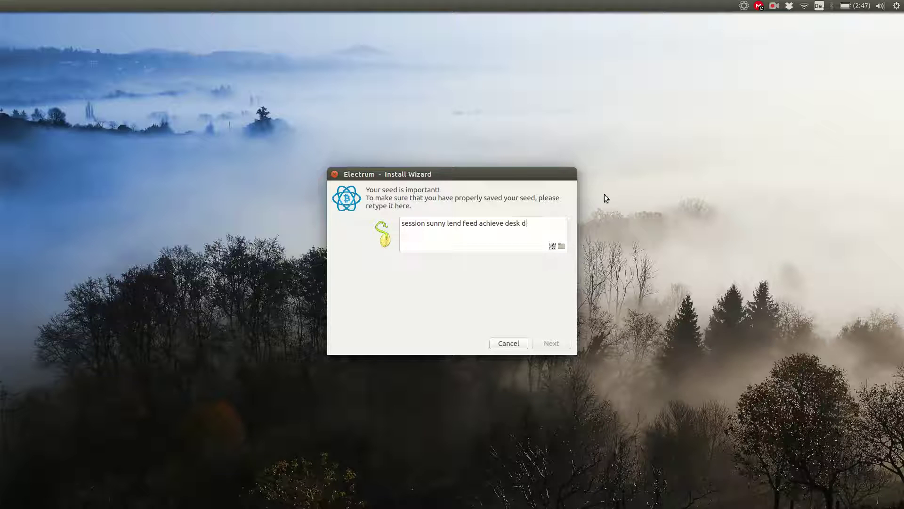
{"action": "type", "text": "evote cube extra plate brief list acid"}
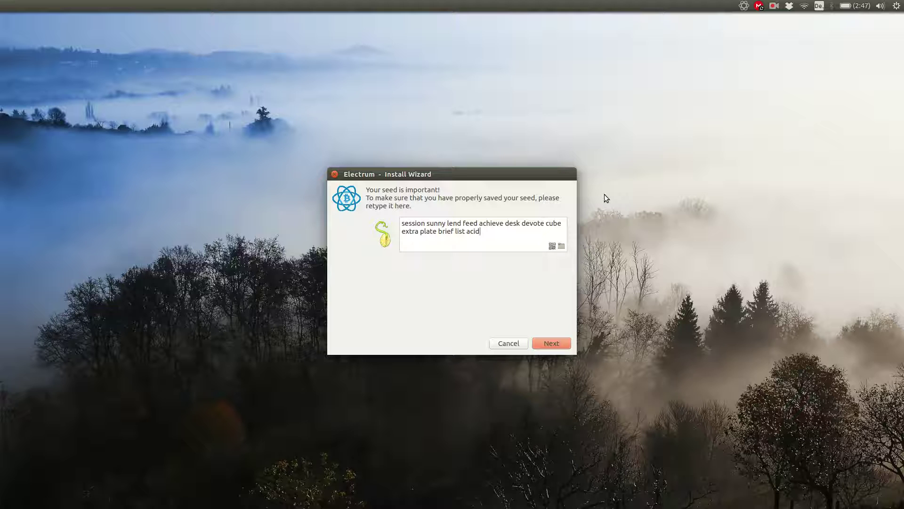
Step: Accept the retyped seed, then set and confirm a wallet encryption password
{"action": "left_click", "coordinate": [558, 344]}
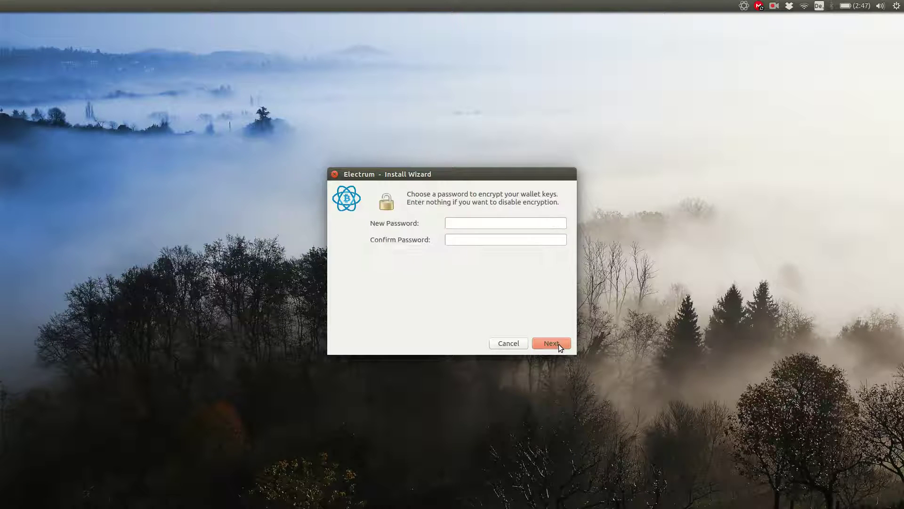
{"action": "left_click", "coordinate": [516, 224]}
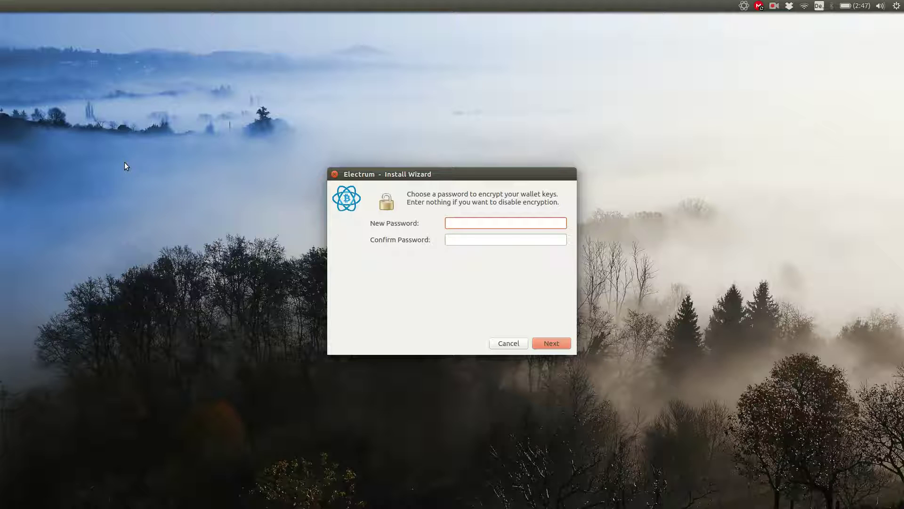
{"action": "type", "text": "******"}
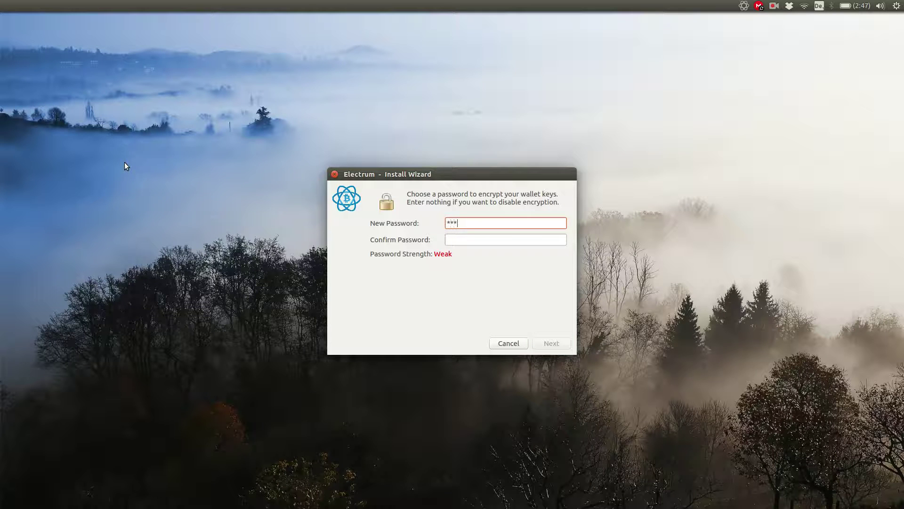
{"action": "key", "text": "Tab"}
{"action": "type", "text": "******"}
{"action": "left_click", "coordinate": [550, 340]}
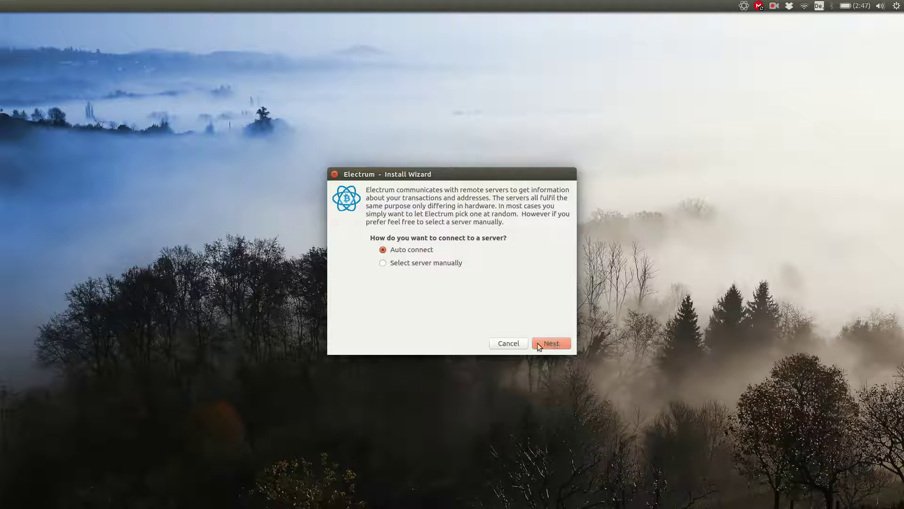
Step: Keep Auto connect selected and finish setup so default_wallet opens at 0 mBTC
{"action": "left_click", "coordinate": [553, 342]}
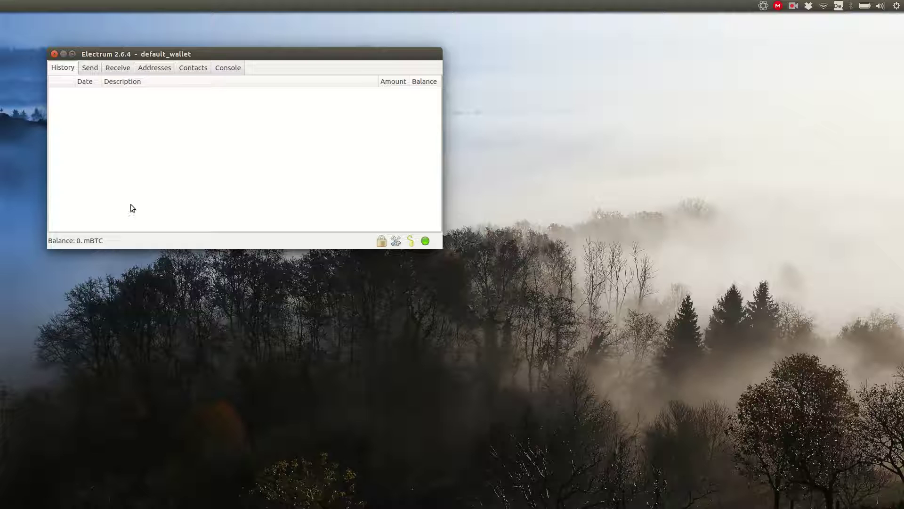
Step: Copy the first receiving address from the Addresses tab and check it in a gedit document, then discard it
{"action": "left_click", "coordinate": [157, 67]}
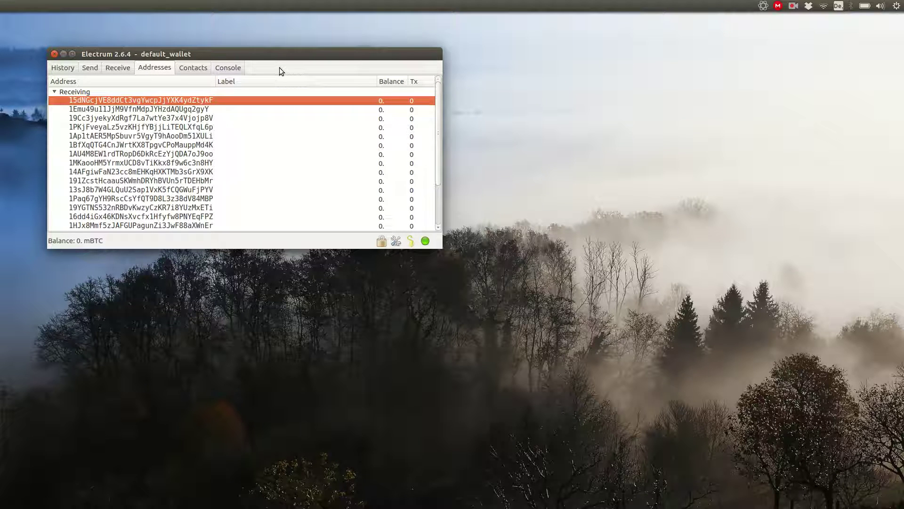
{"action": "right_click", "coordinate": [166, 102]}
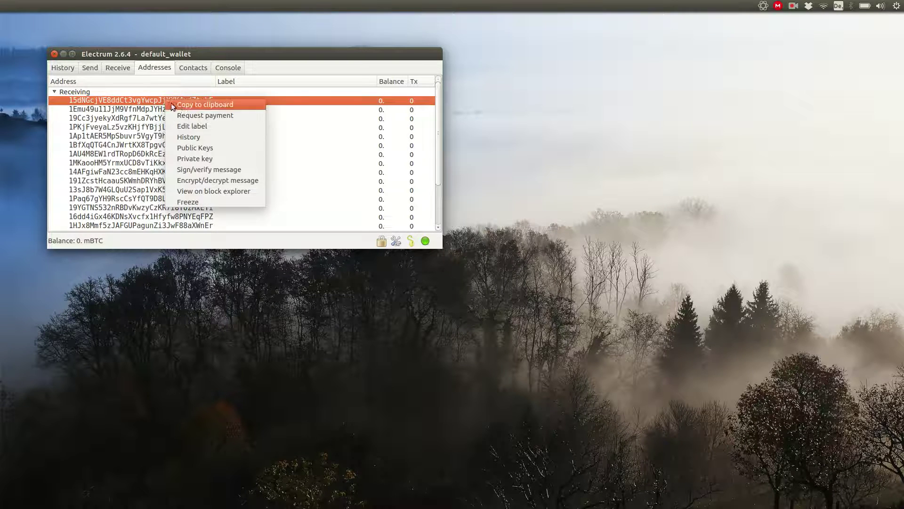
{"action": "left_click", "coordinate": [184, 105]}
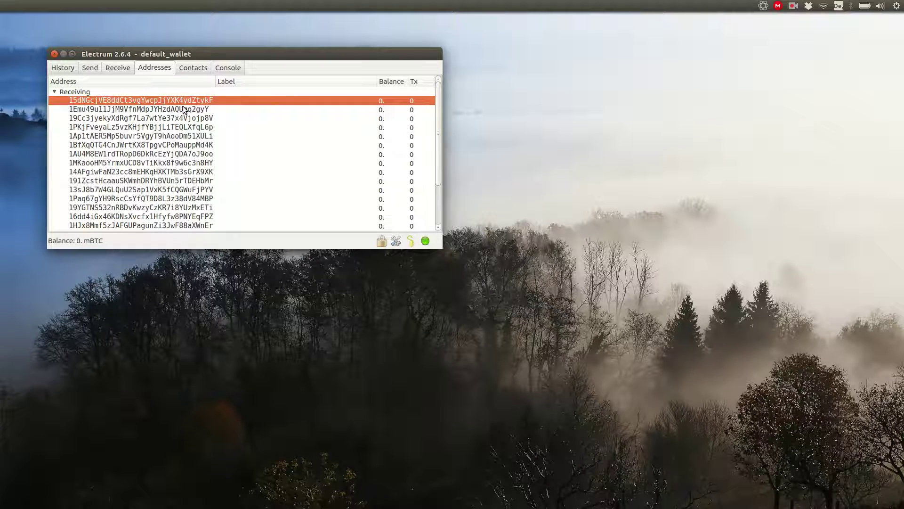
{"action": "key", "text": "super"}
{"action": "type", "text": "ged"}
{"action": "key", "text": "Return"}
{"action": "key", "text": "ctrl+v"}
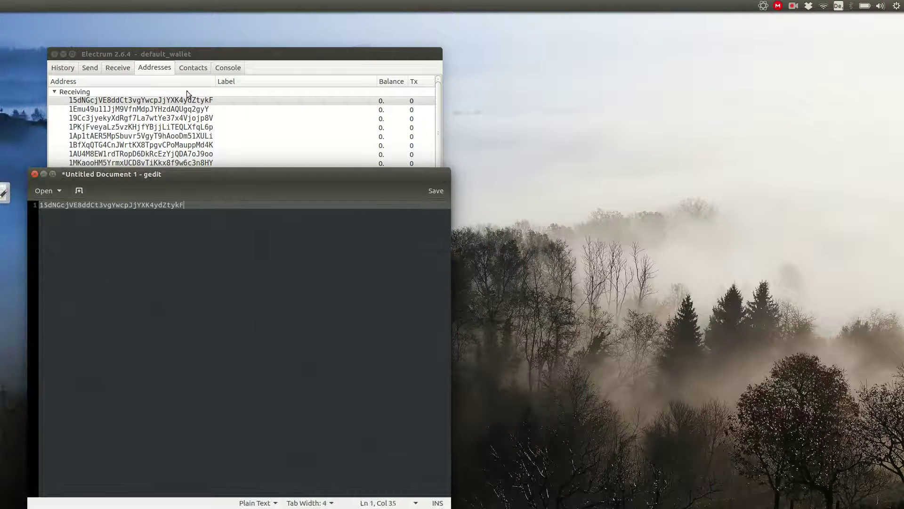
{"action": "left_click", "coordinate": [34, 174]}
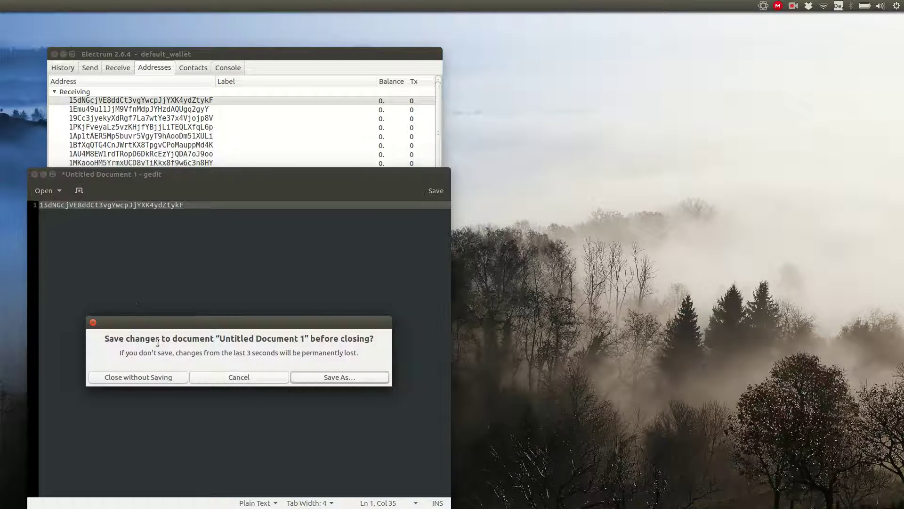
{"action": "left_click", "coordinate": [148, 377]}
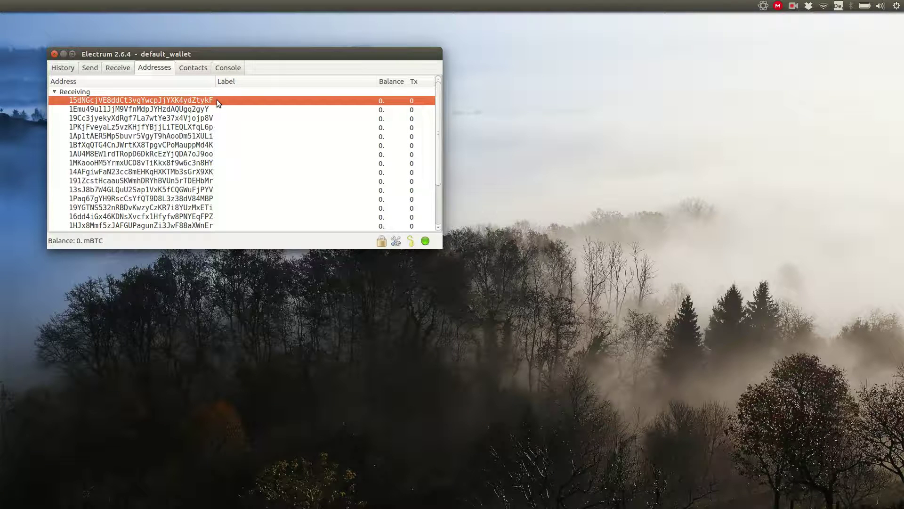
Step: Save a 50 mBTC payment request on the first address, described as receiving first bitcoins
{"action": "right_click", "coordinate": [216, 100]}
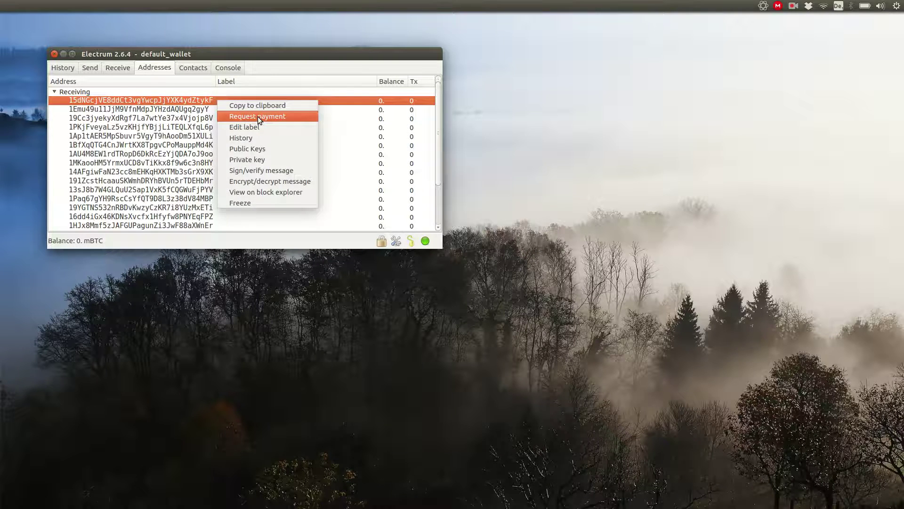
{"action": "left_click", "coordinate": [258, 117]}
{"action": "left_click", "coordinate": [228, 106]}
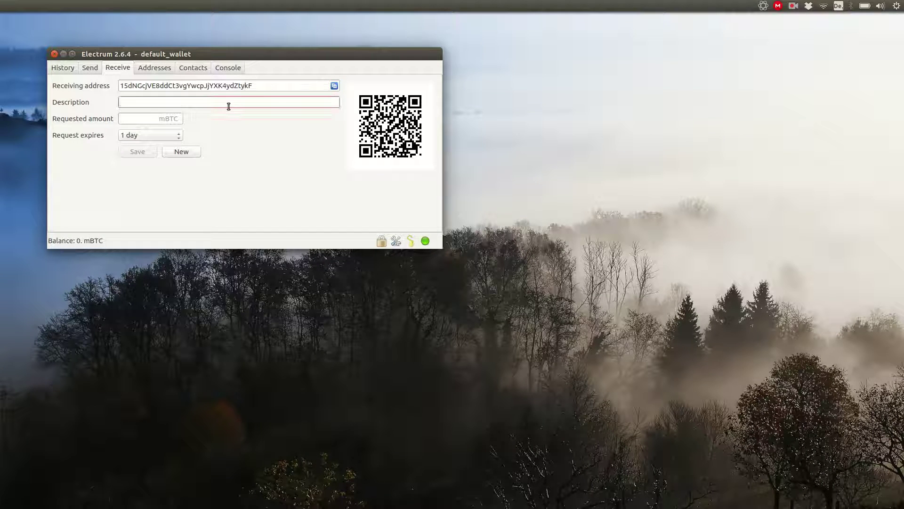
{"action": "type", "text": "John "}
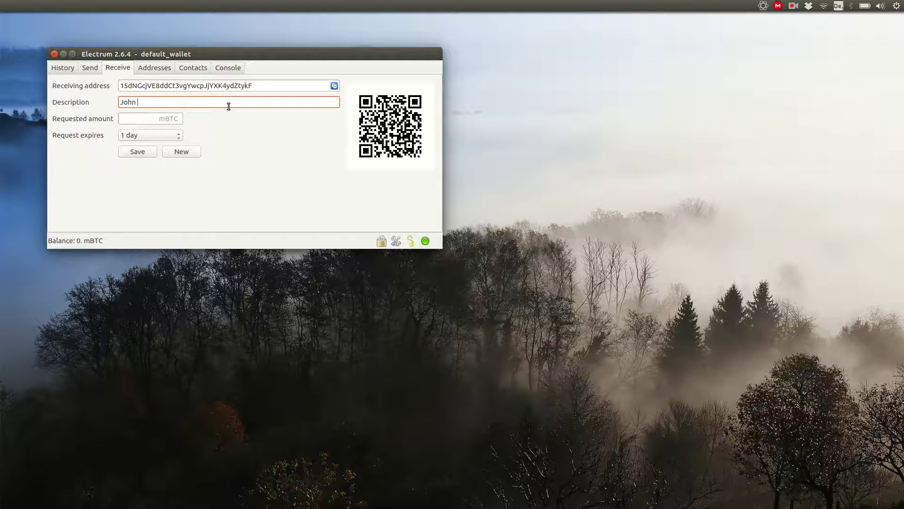
{"action": "type", "text": "gives me my fi"}
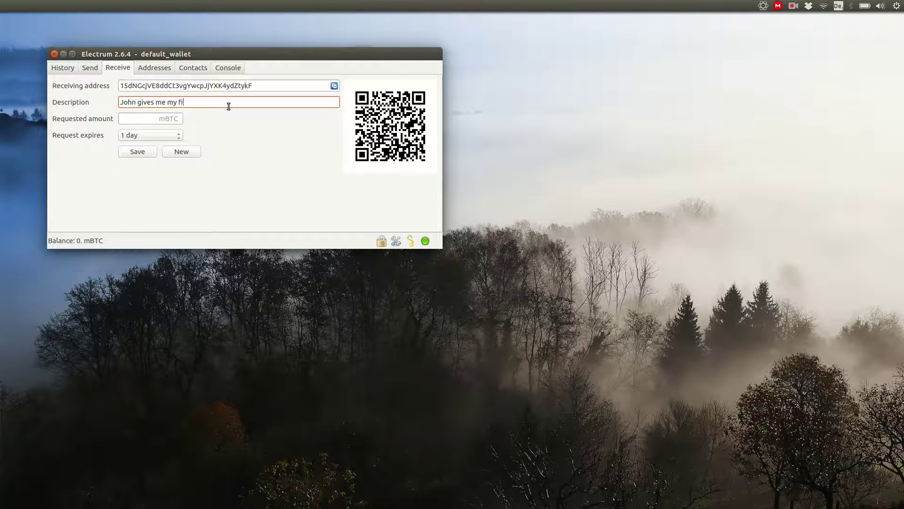
{"action": "type", "text": "rst bitcoins."}
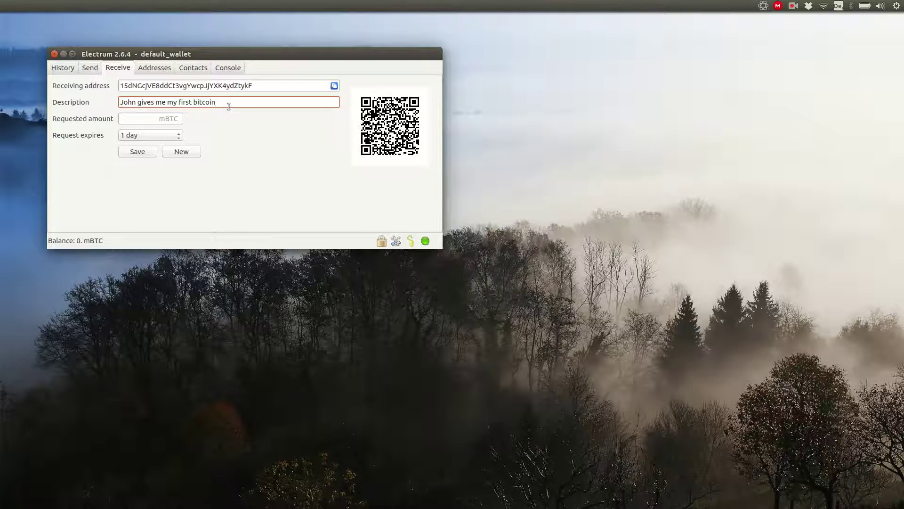
{"action": "left_click", "coordinate": [166, 119]}
{"action": "type", "text": "50"}
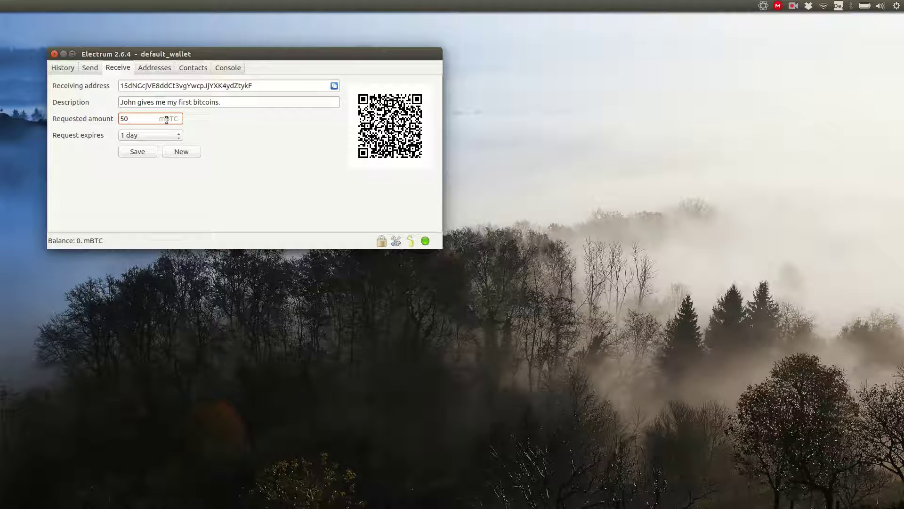
{"action": "left_click", "coordinate": [148, 152]}
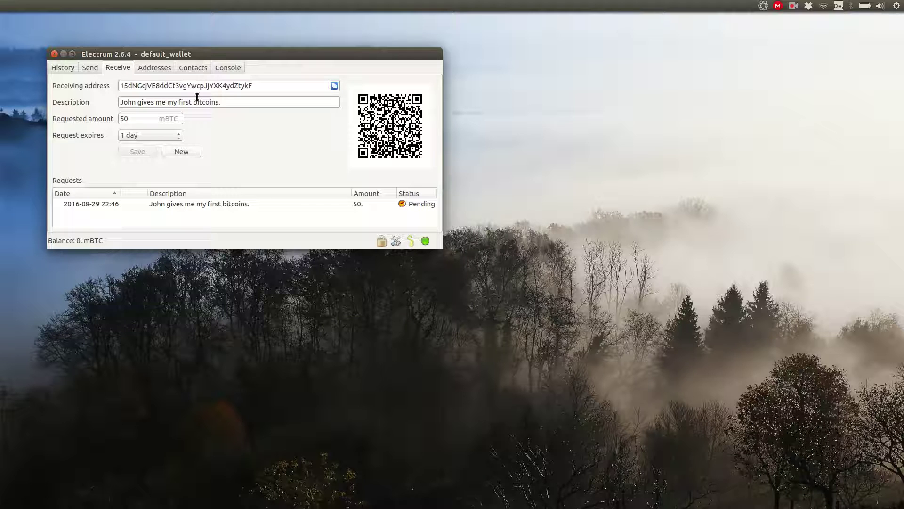
{"action": "left_click", "coordinate": [152, 68]}
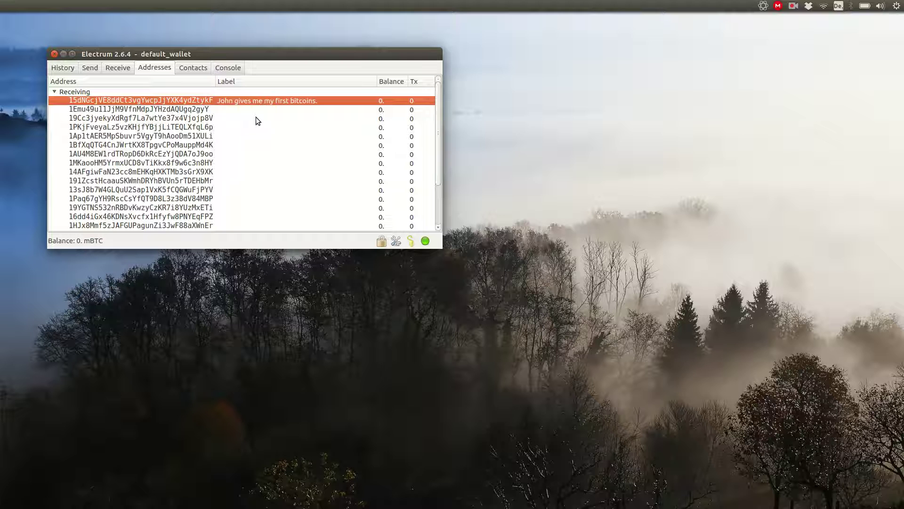
{"action": "scroll", "coordinate": [255, 117], "scroll_direction": "down", "scroll_amount": 3}
{"action": "scroll", "coordinate": [254, 117], "scroll_direction": "up", "scroll_amount": 3}
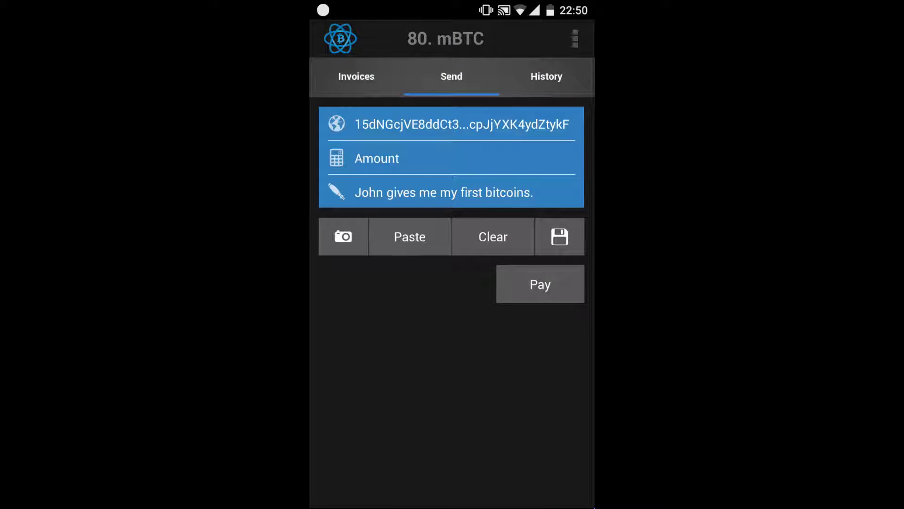
Step: Pay the 50 mBTC request from the Android wallet, authorising it with the PIN
{"action": "left_click", "coordinate": [540, 284]}
{"action": "left_click", "coordinate": [372, 295]}
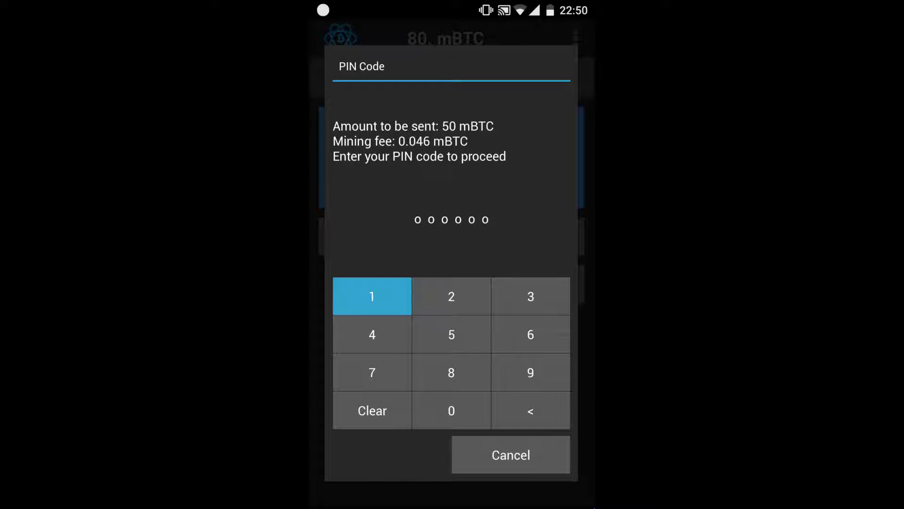
{"action": "left_click", "coordinate": [372, 372]}
{"action": "left_click", "coordinate": [451, 411]}
{"action": "left_click", "coordinate": [372, 296]}
{"action": "left_click", "coordinate": [451, 410]}
{"action": "left_click", "coordinate": [451, 410]}
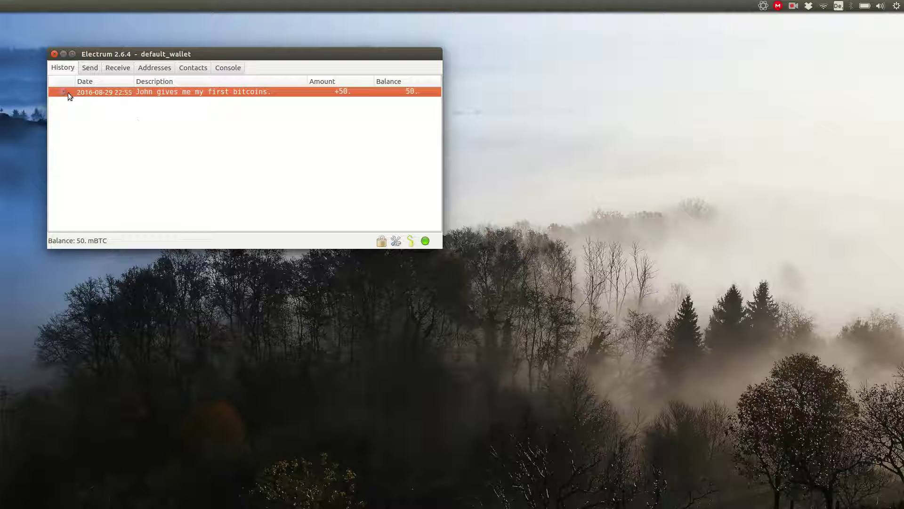
Step: View the incoming transaction on the block explorer, note its 1 confirmation, then minimize Firefox
{"action": "right_click", "coordinate": [126, 91]}
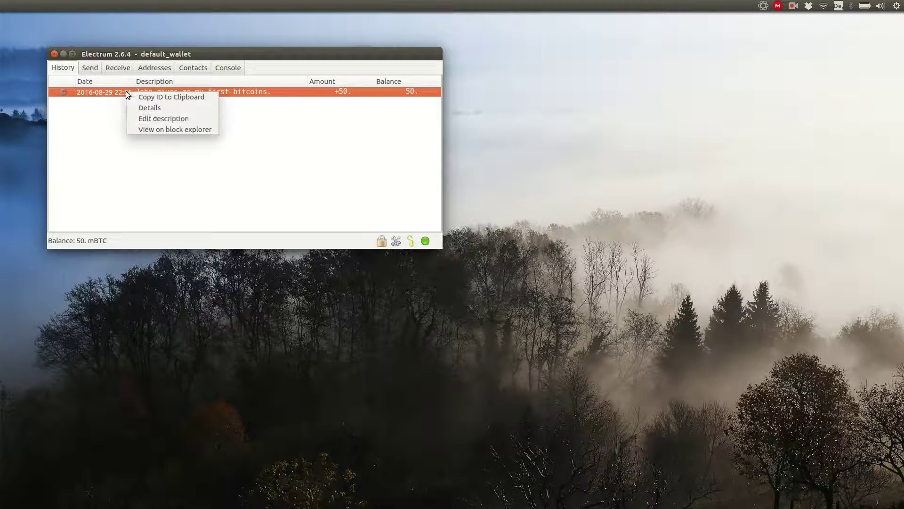
{"action": "left_click", "coordinate": [154, 128]}
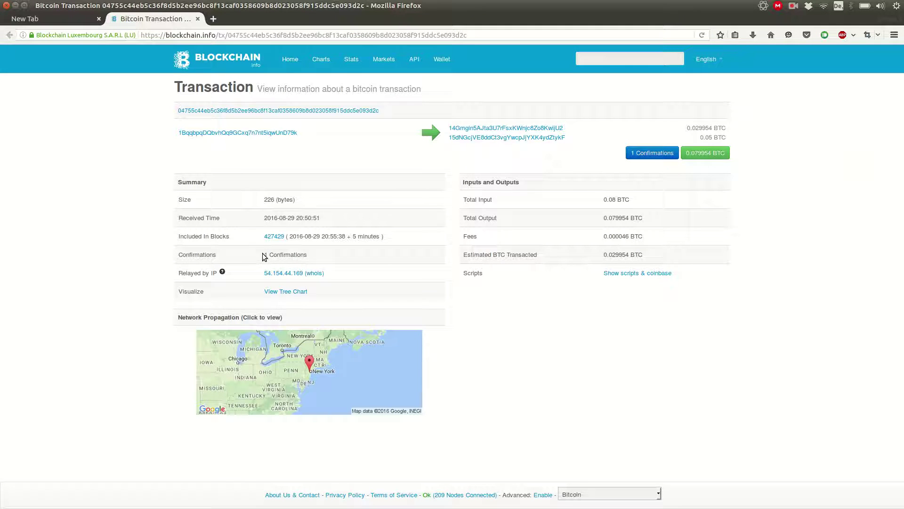
{"action": "left_click_drag", "start_coordinate": [264, 254], "coordinate": [315, 255]}
{"action": "left_click", "coordinate": [309, 255]}
{"action": "left_click", "coordinate": [17, 6]}
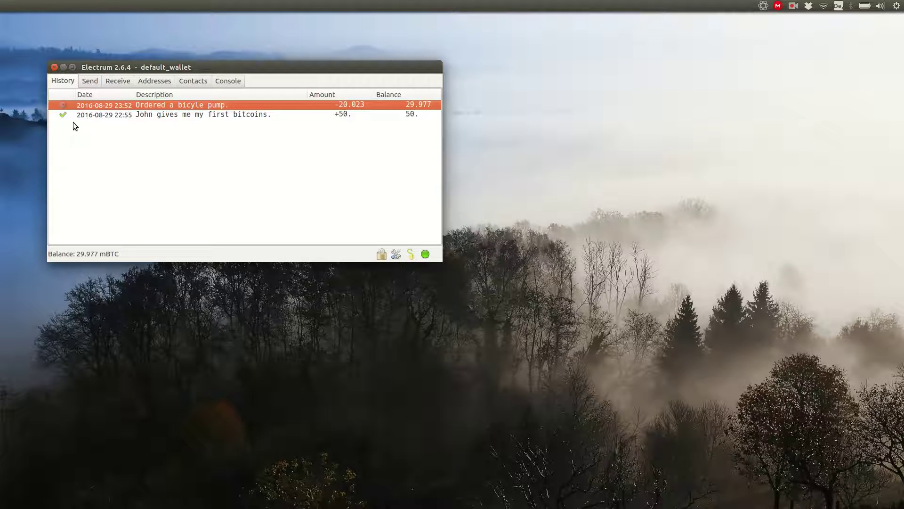
{"action": "left_click", "coordinate": [116, 83]}
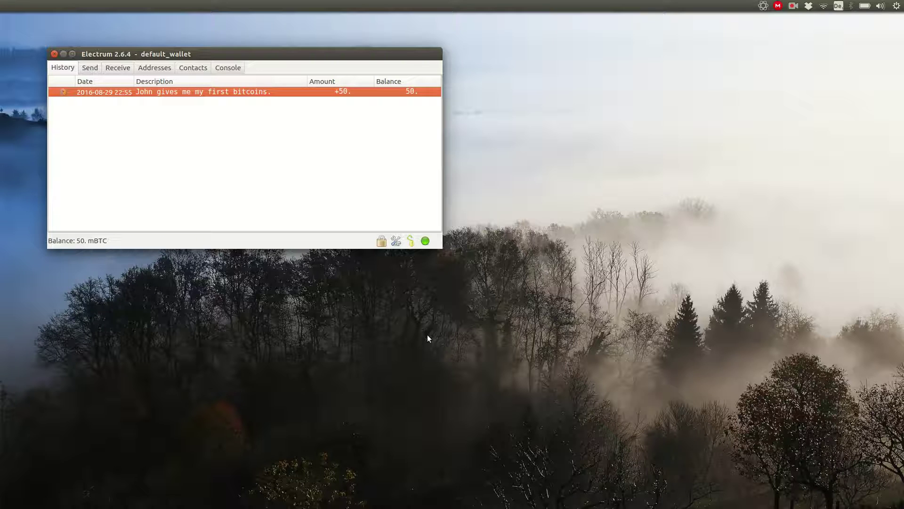
Step: In Preferences, change the transaction fee per kB from 0.5 to 0.1 mBTC
{"action": "left_click", "coordinate": [395, 241]}
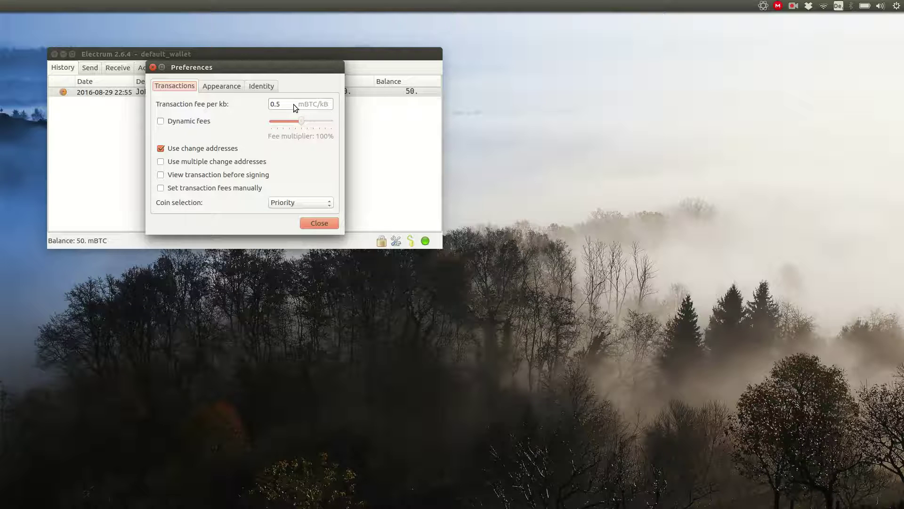
{"action": "left_click", "coordinate": [278, 103]}
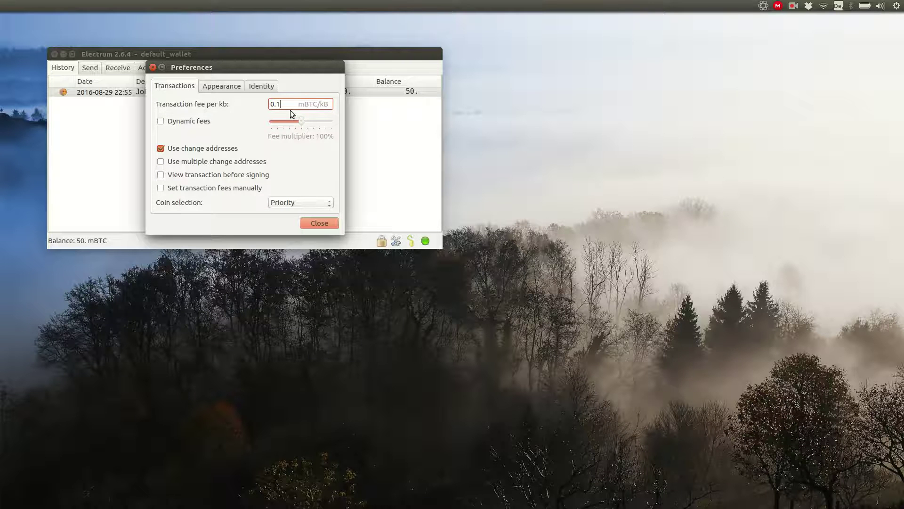
{"action": "left_click", "coordinate": [317, 221]}
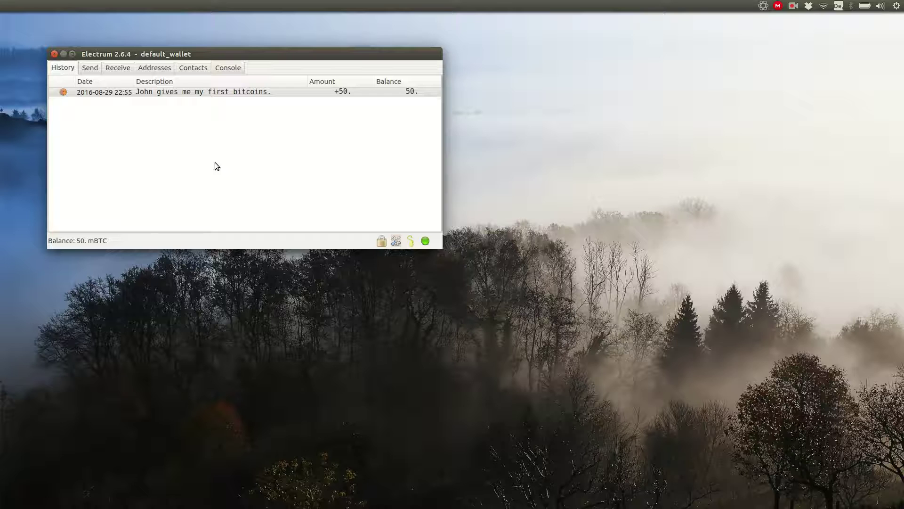
Step: Fill the Send form: paste the recipient address, amount 20 mBTC, description 'Ordered a bicyle pump.'
{"action": "left_click", "coordinate": [90, 69]}
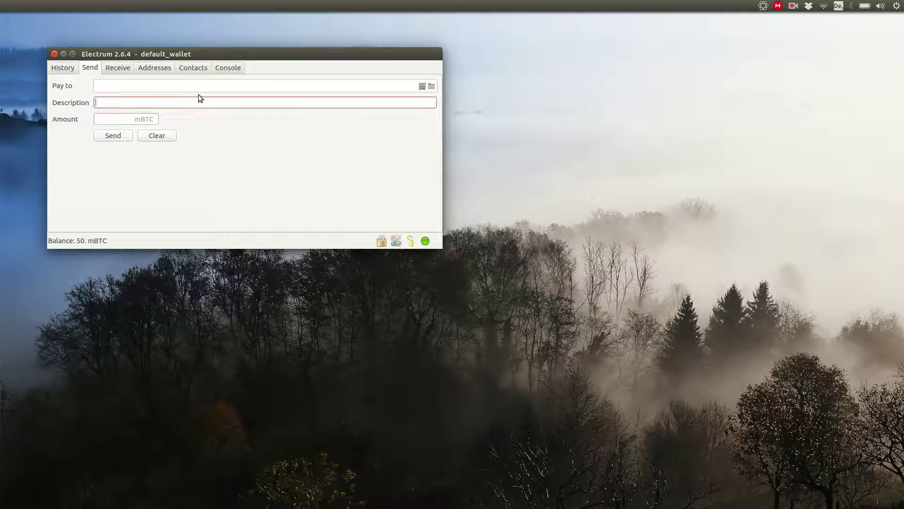
{"action": "left_click", "coordinate": [184, 86]}
{"action": "key", "text": "ctrl+v"}
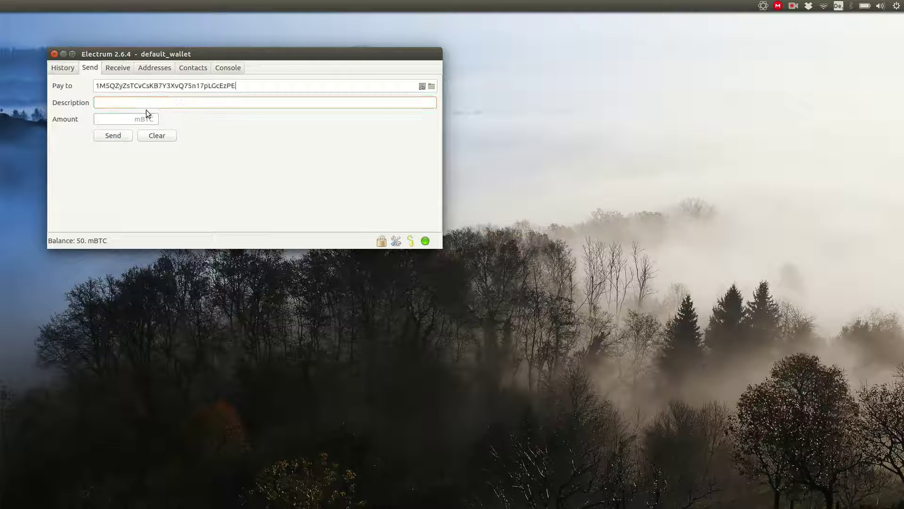
{"action": "left_click", "coordinate": [129, 121]}
{"action": "type", "text": "20"}
{"action": "left_click", "coordinate": [137, 103]}
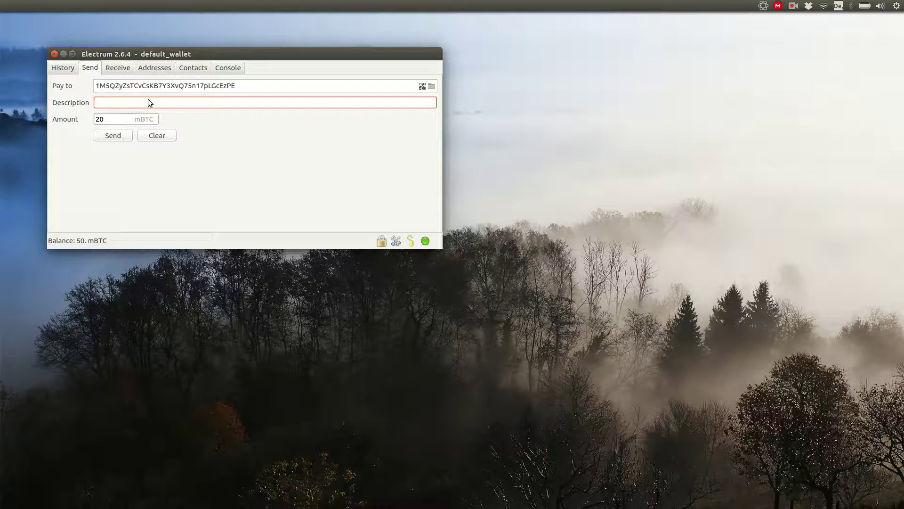
{"action": "type", "text": "Ordered a bicyle pump."}
Step: Send the 20 mBTC payment, authorize it with the wallet password, and dismiss the confirmation
{"action": "left_click", "coordinate": [114, 136]}
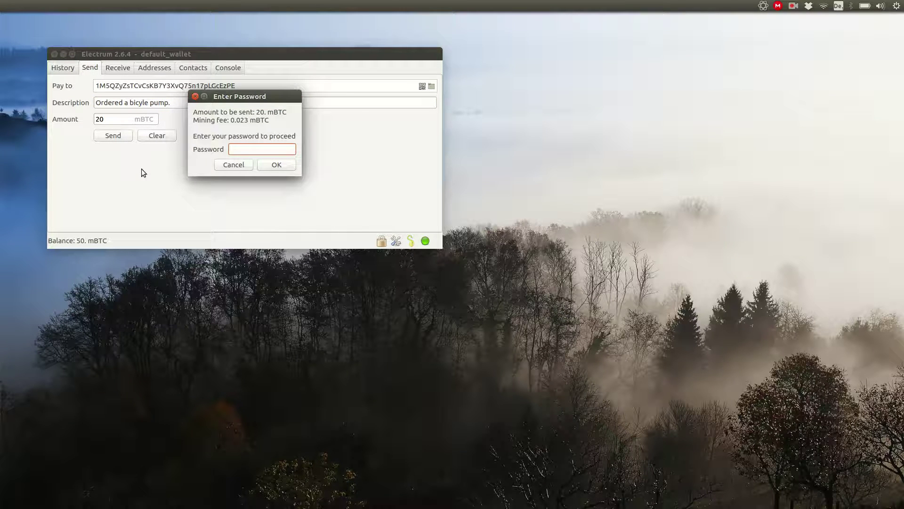
{"action": "type", "text": "******"}
{"action": "left_click", "coordinate": [279, 162]}
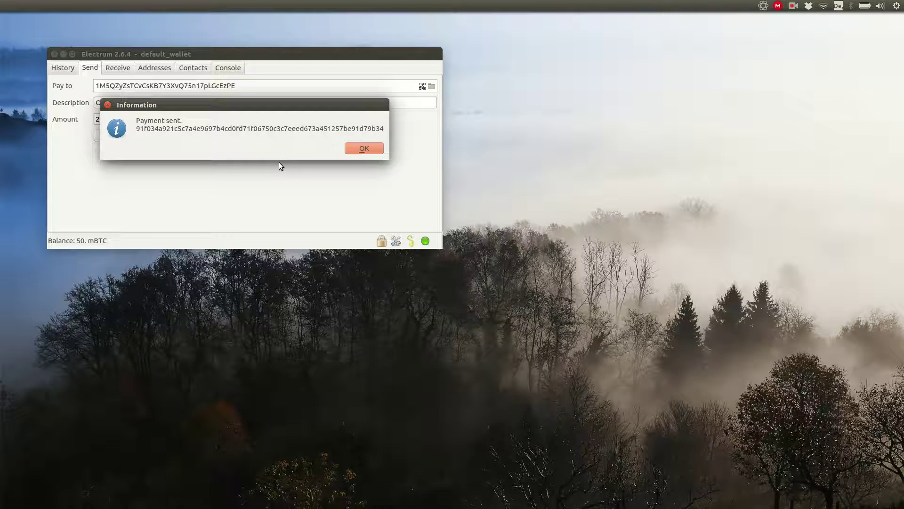
{"action": "left_click", "coordinate": [346, 149]}
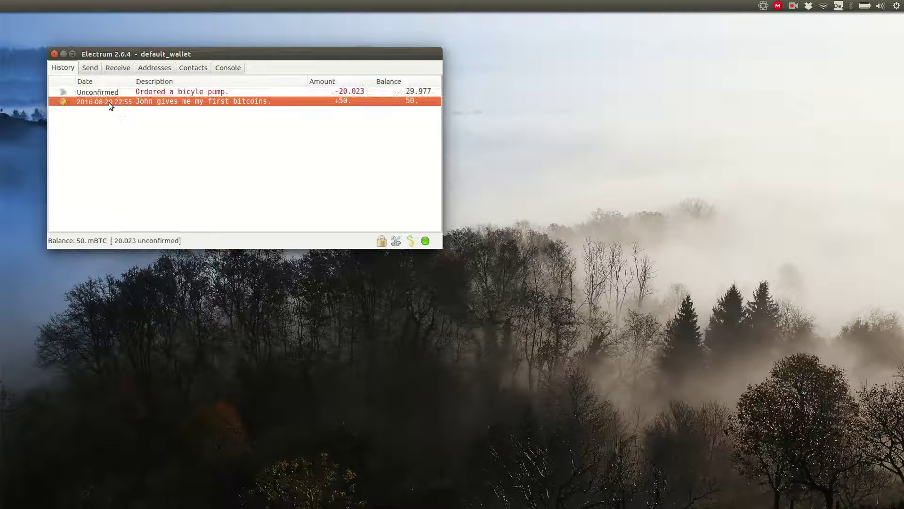
Step: Look up the unconfirmed 20.023 mBTC bicycle pump payment on the block explorer
{"action": "left_click", "coordinate": [103, 91]}
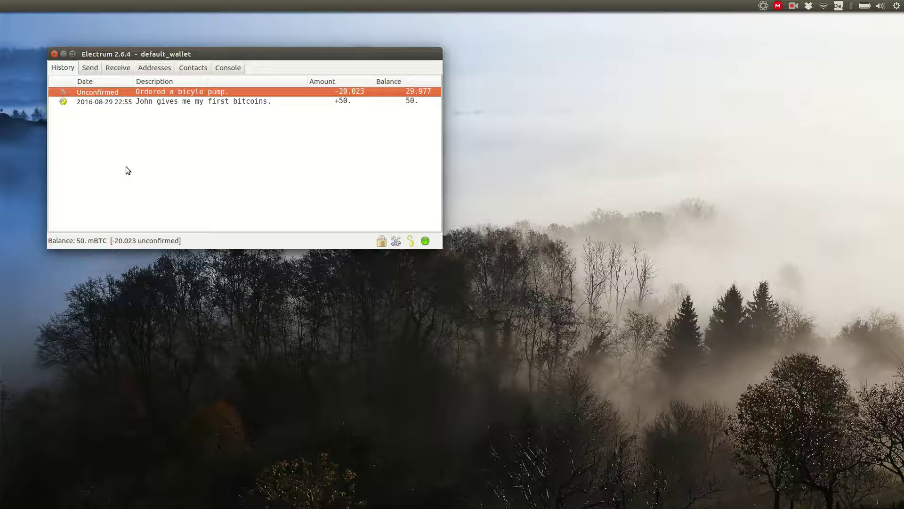
{"action": "right_click", "coordinate": [133, 90]}
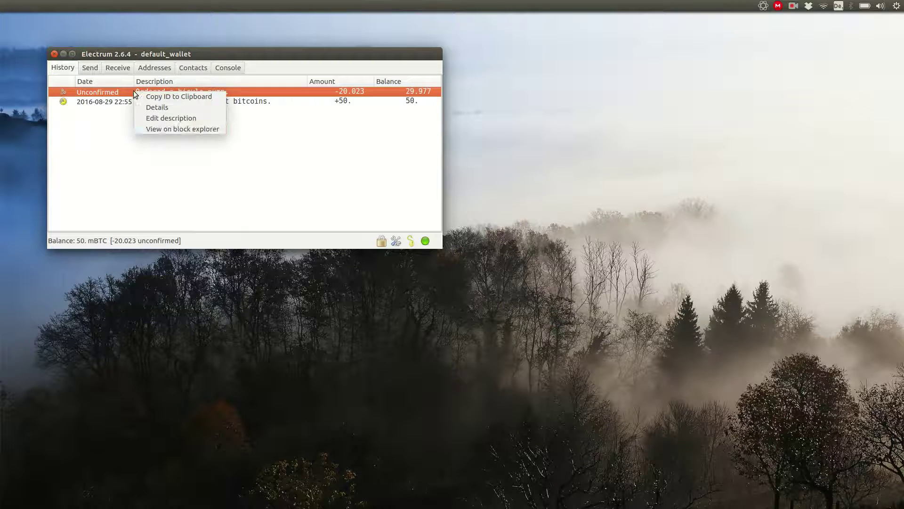
{"action": "left_click", "coordinate": [166, 129]}
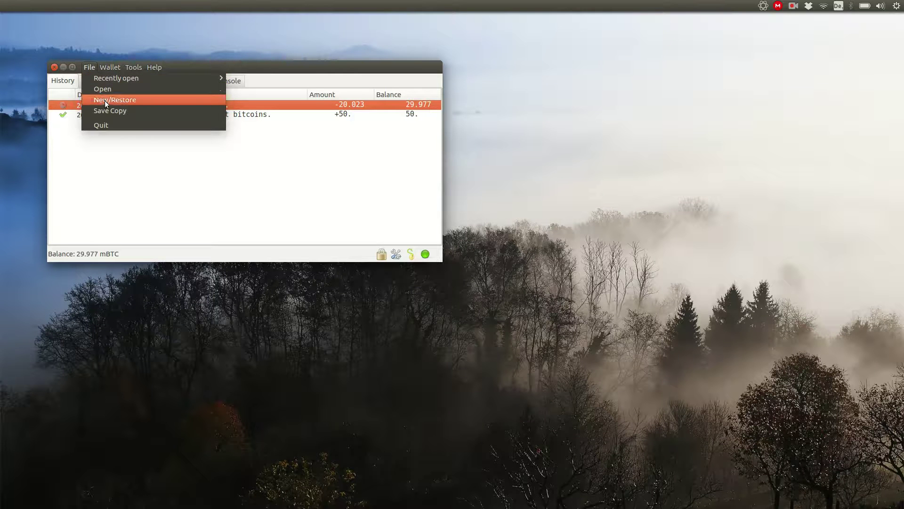
Step: Start the File > New/Restore wallet wizard, then cancel it
{"action": "left_click", "coordinate": [105, 100]}
{"action": "left_click", "coordinate": [326, 162]}
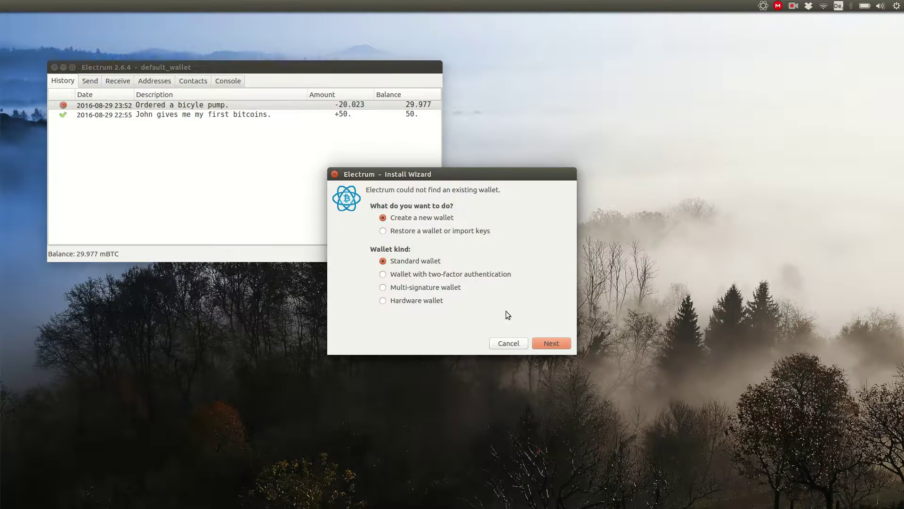
{"action": "left_click", "coordinate": [551, 343]}
{"action": "left_click", "coordinate": [335, 175]}
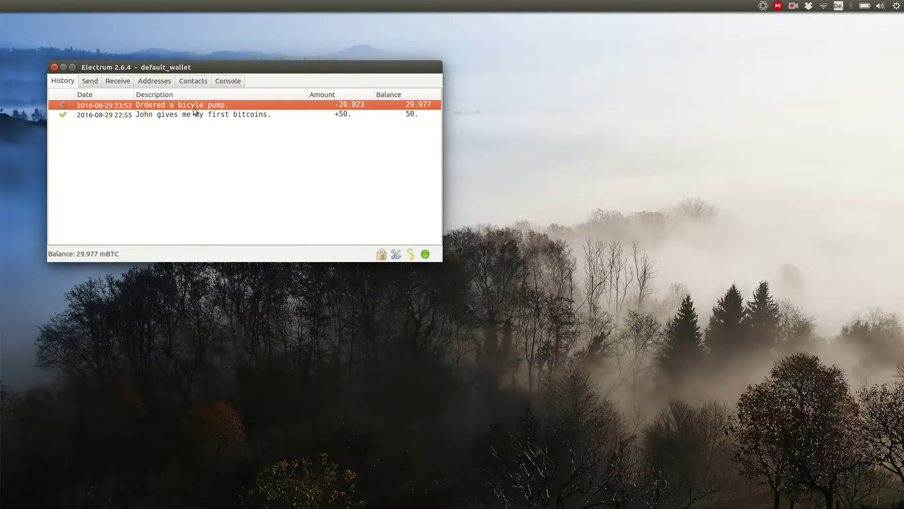
Step: Show the Addresses tab listing the wallet's receiving addresses with 0 balance each
{"action": "left_click", "coordinate": [147, 81]}
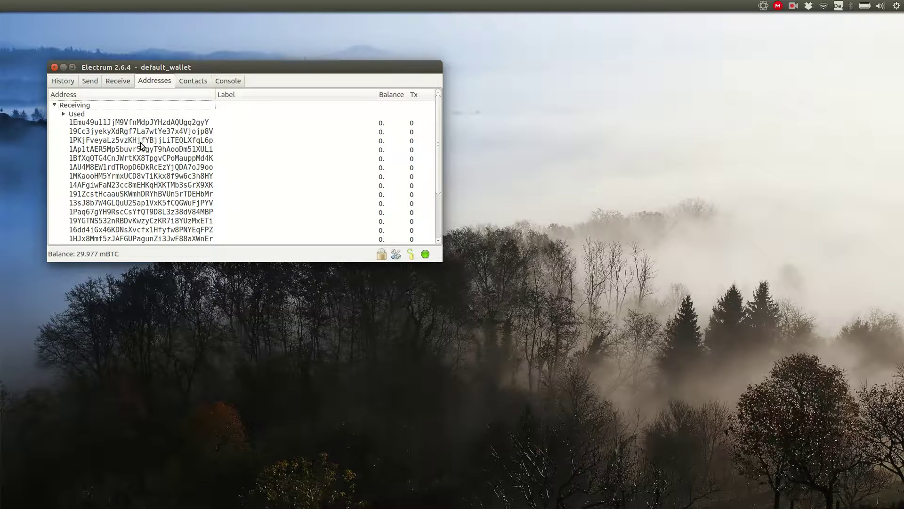